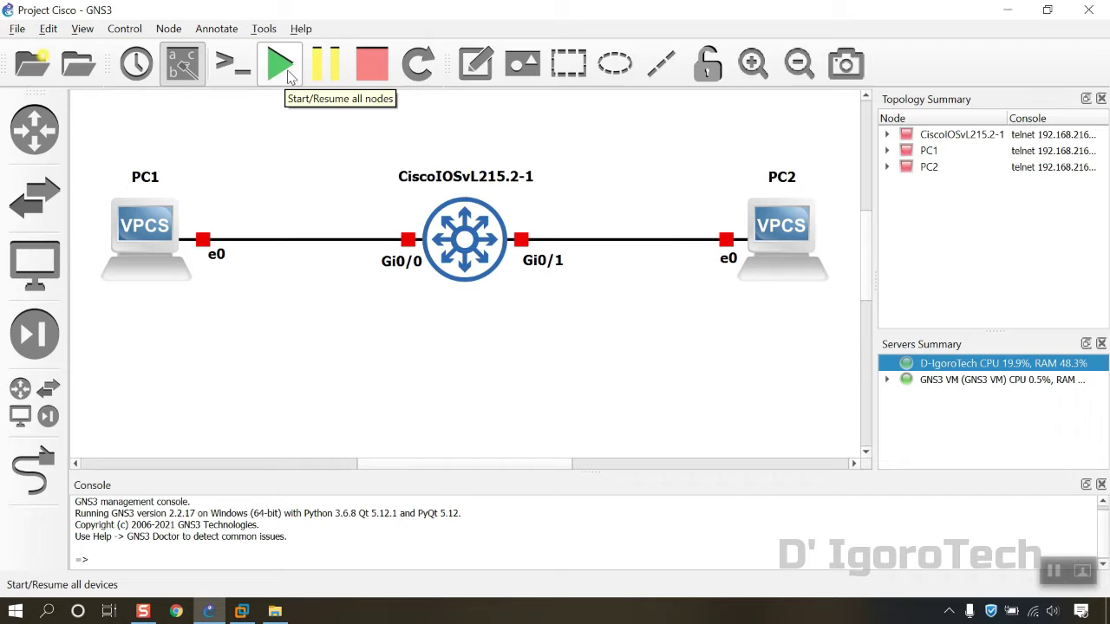
- Start all nodes in the topology and confirm the Start All prompt
click(289, 72)
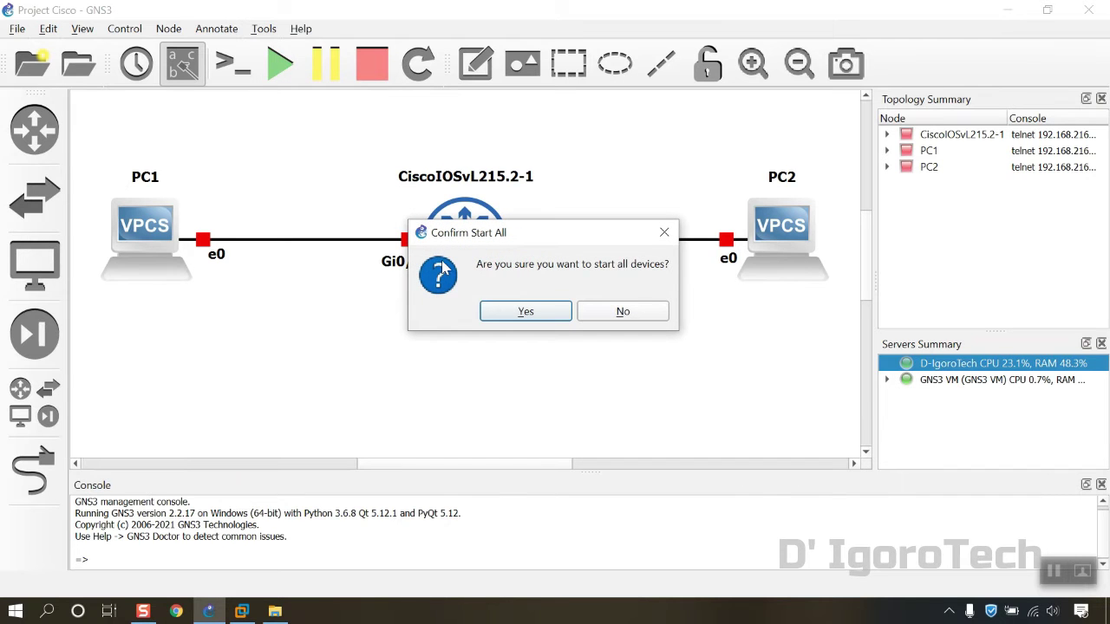
click(524, 314)
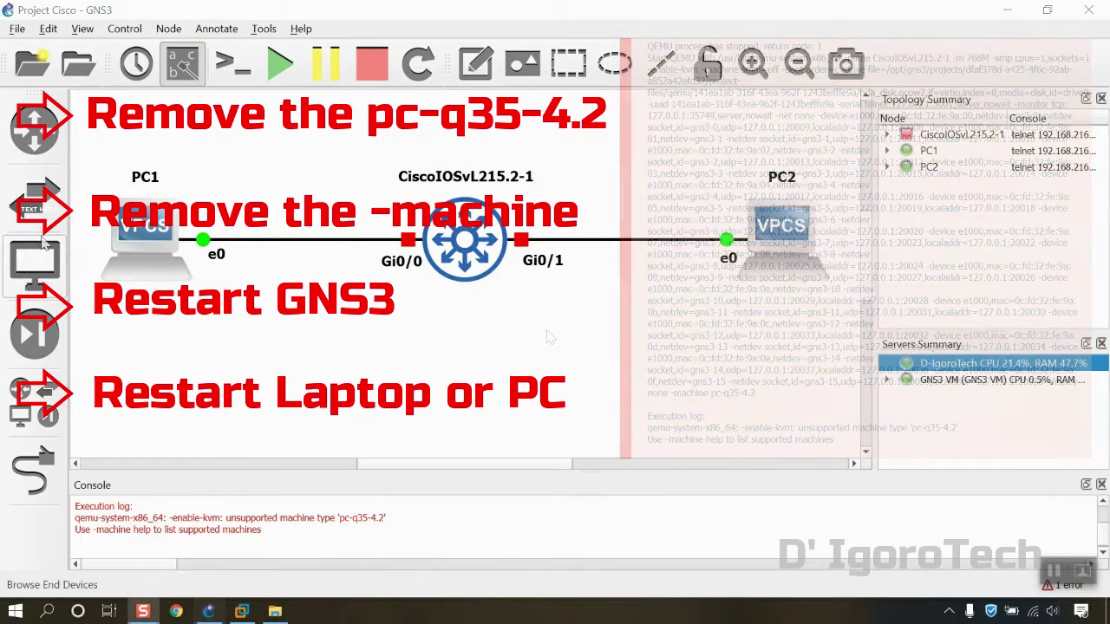
- Delete 'pc-q35-4.2' from the Cisco IOSvL2 15.2 template's advanced QEMU options, leaving '-machine'
click(39, 204)
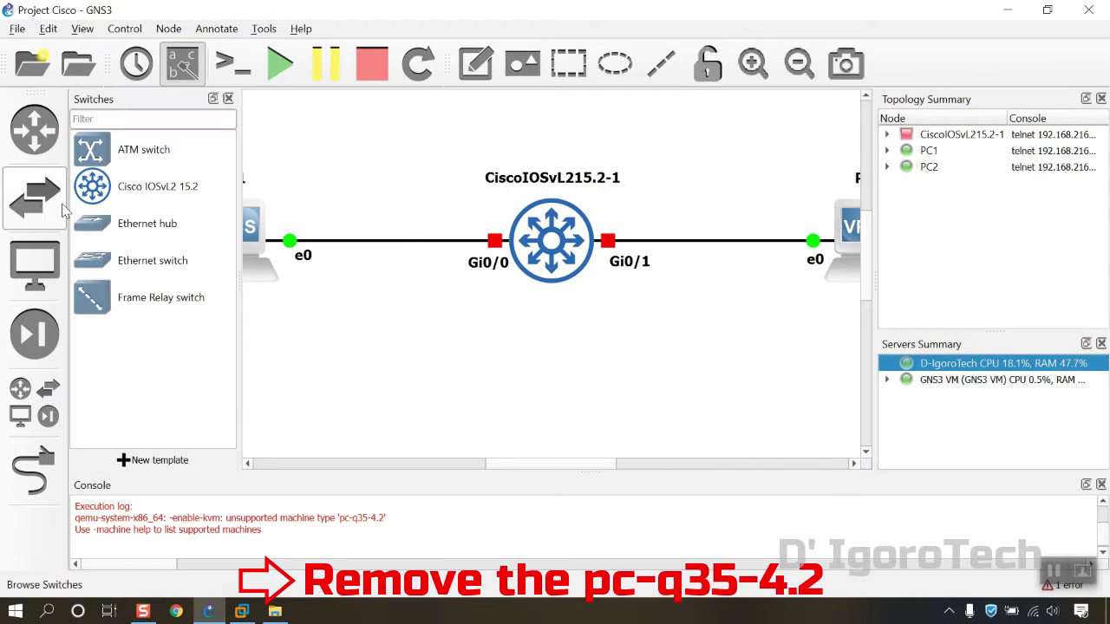
click(108, 191)
right_click(108, 191)
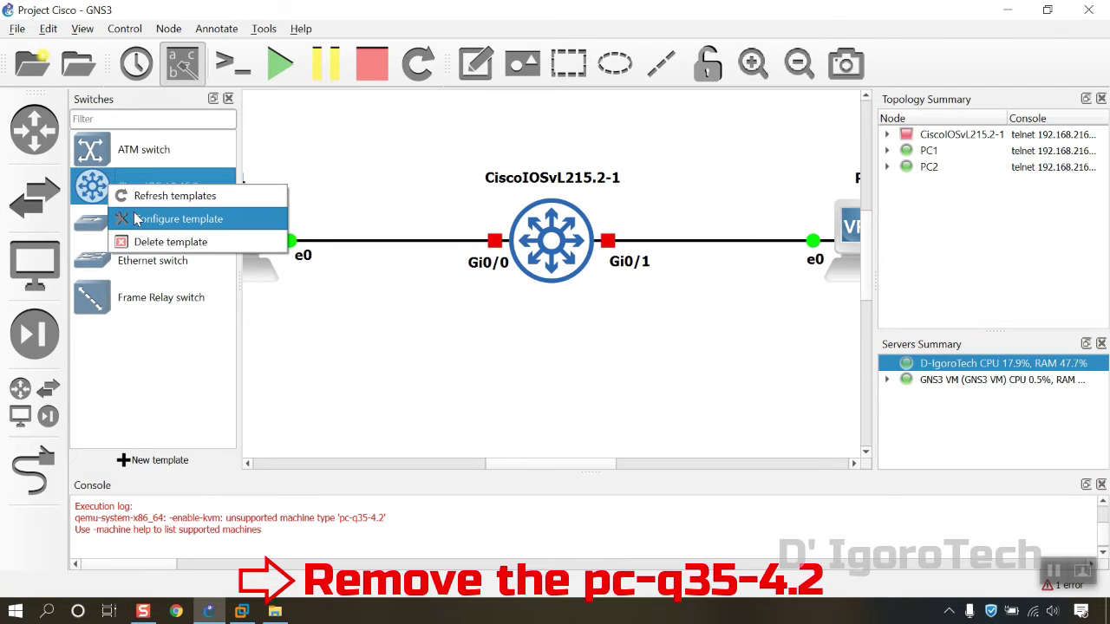
click(137, 220)
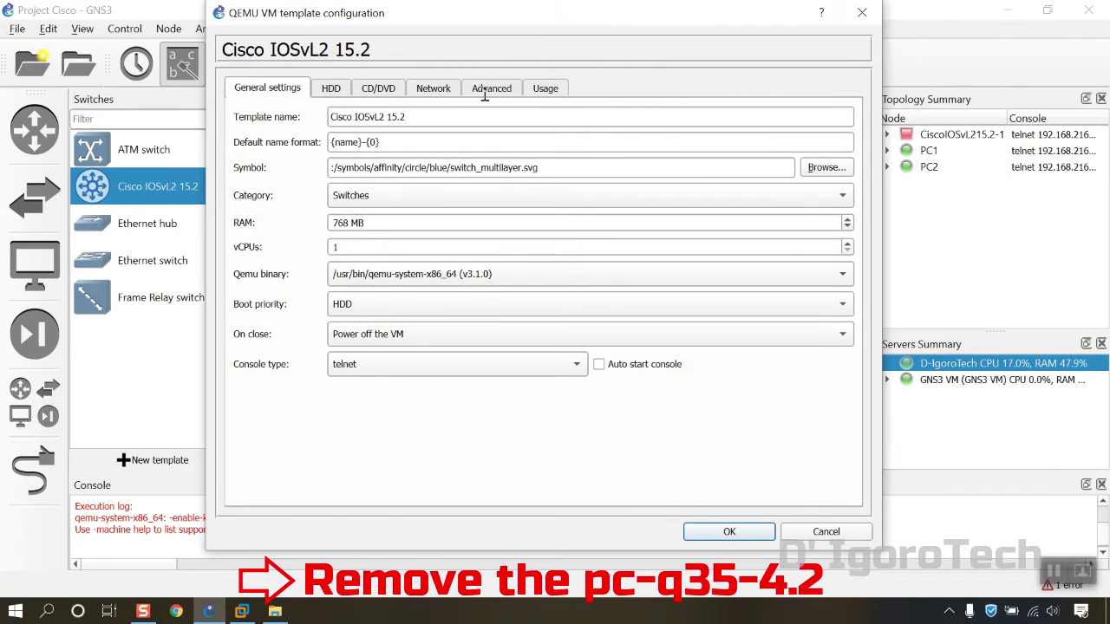
click(485, 90)
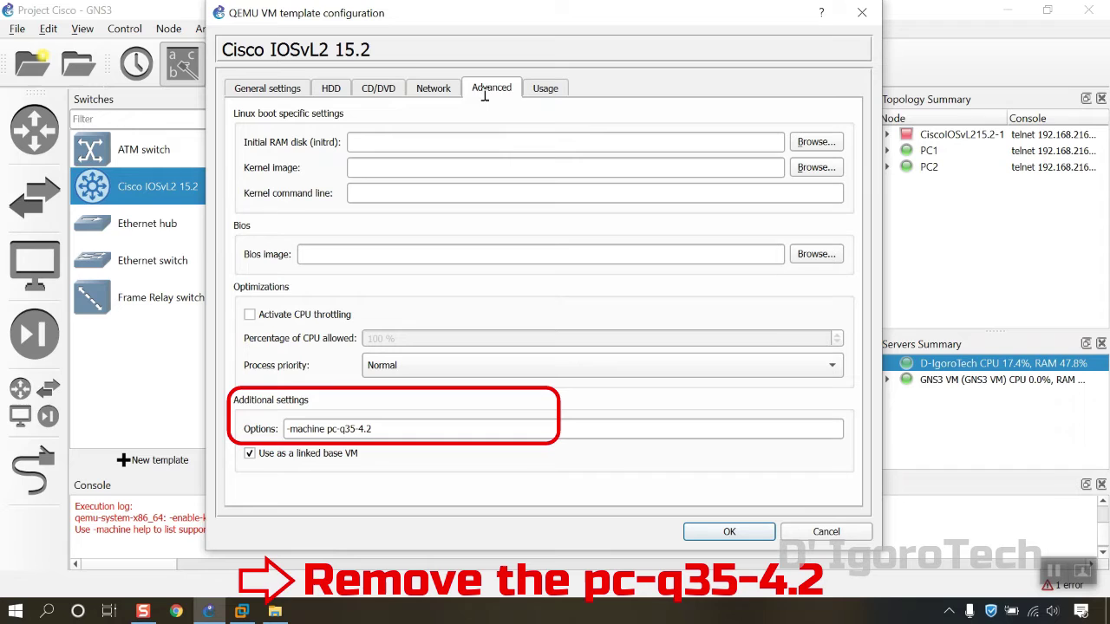
click(407, 429)
key(BackSpace)
key(BackSpace)
key(BackSpace)
key(BackSpace)
key(BackSpace)
key(BackSpace)
key(BackSpace)
key(BackSpace)
key(BackSpace)
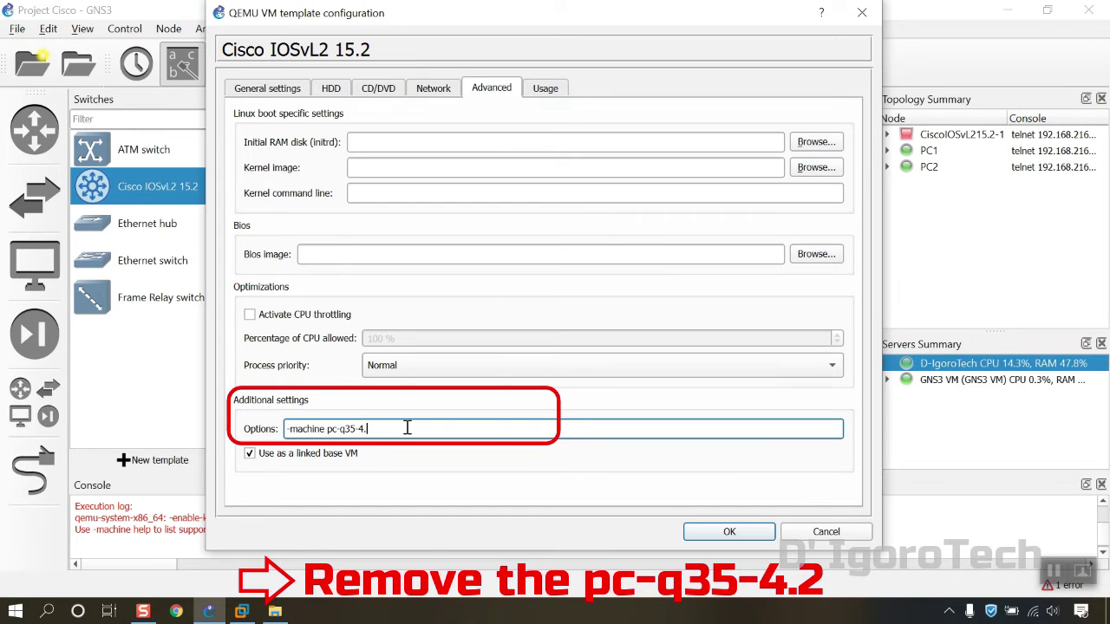
key(BackSpace)
key(BackSpace)
- Save the edited template and try starting the CiscoIOSvL215.2-1 switch node again
click(730, 532)
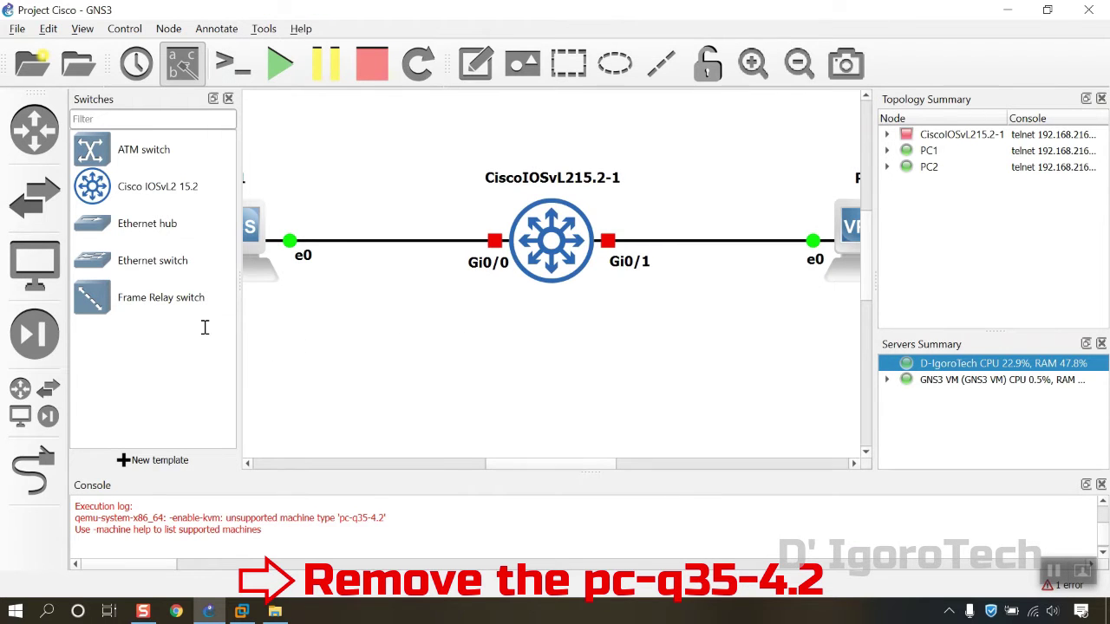
click(228, 98)
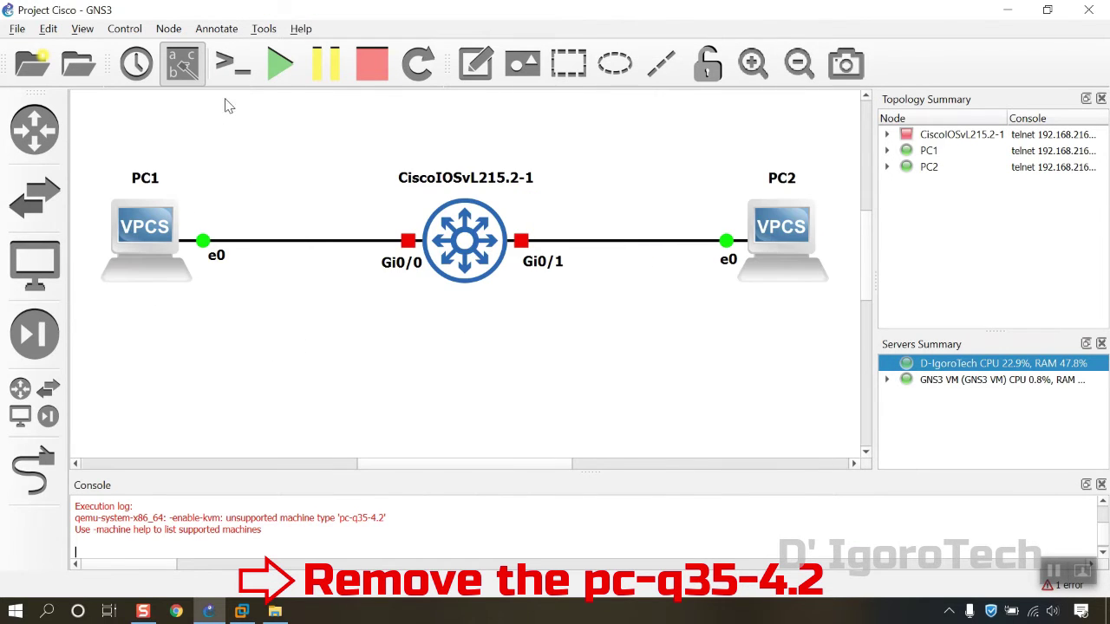
right_click(453, 250)
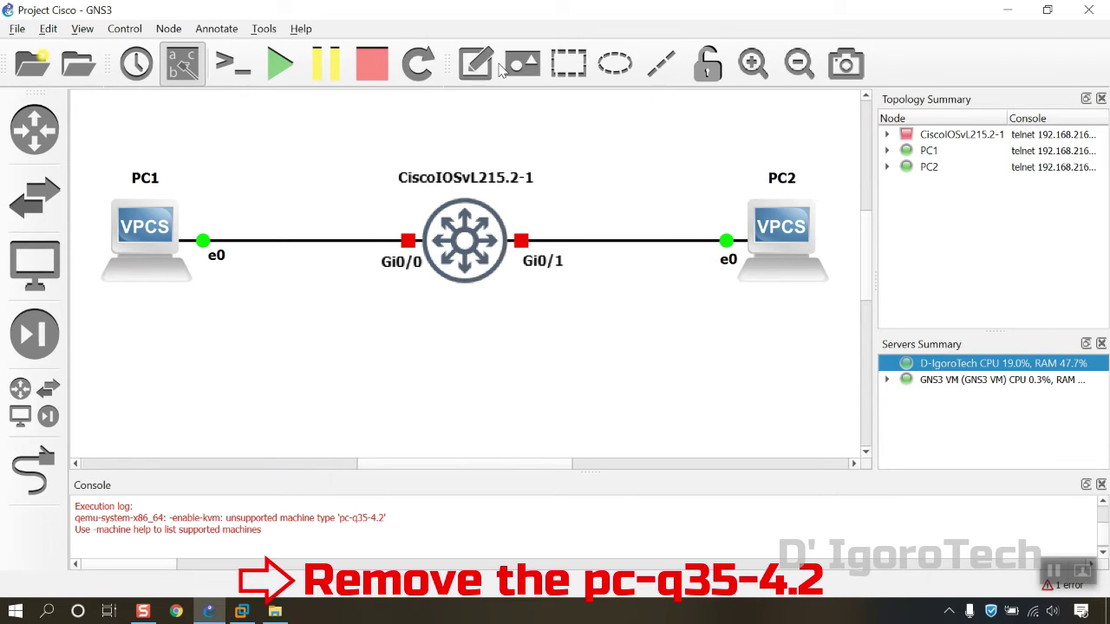
click(491, 59)
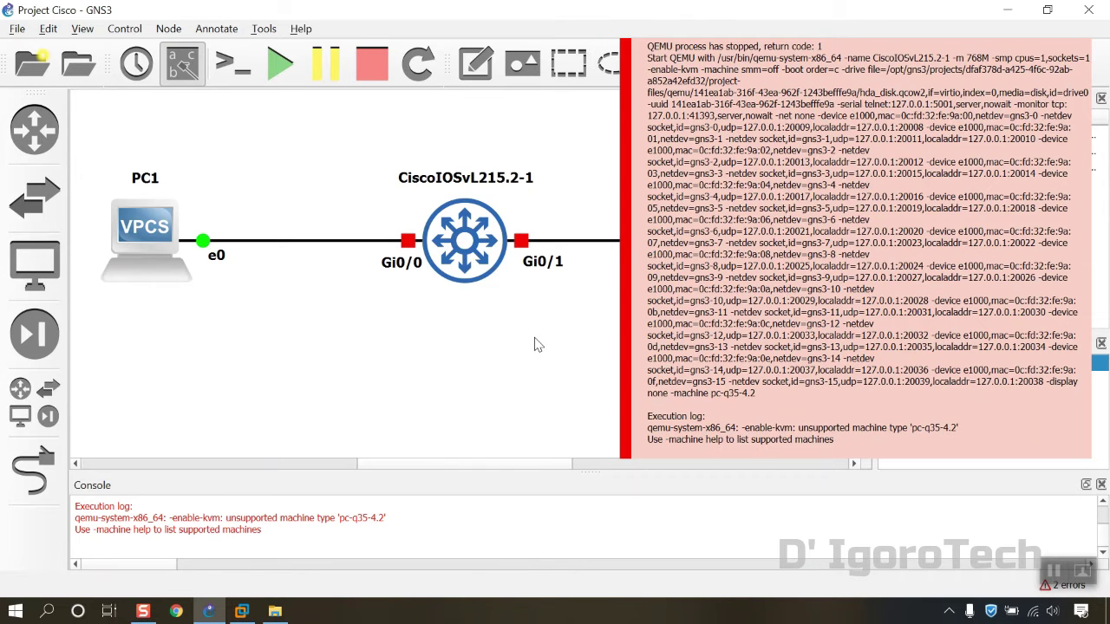
- Delete the leftover '-machine' text from the Cisco IOSvL2 15.2 template's advanced Options field
click(34, 195)
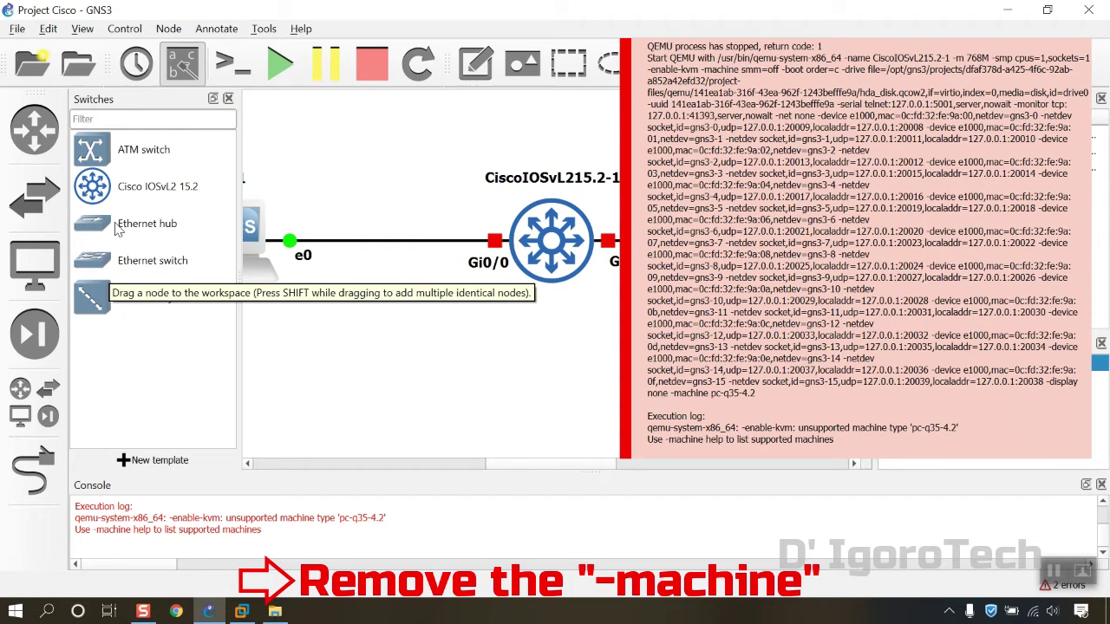
click(119, 190)
right_click(117, 186)
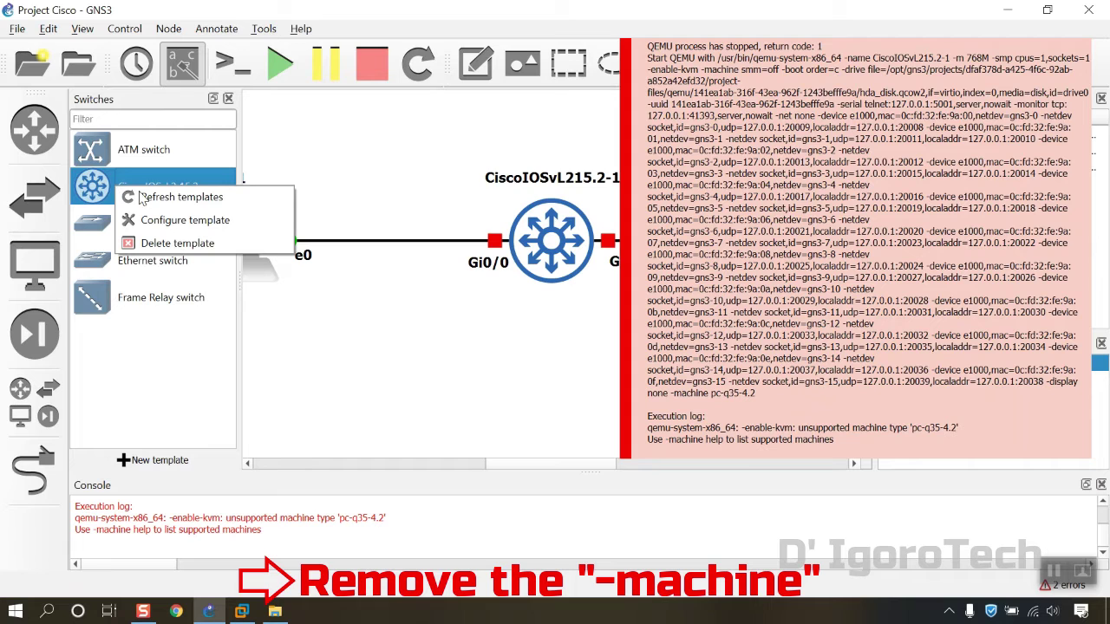
click(158, 222)
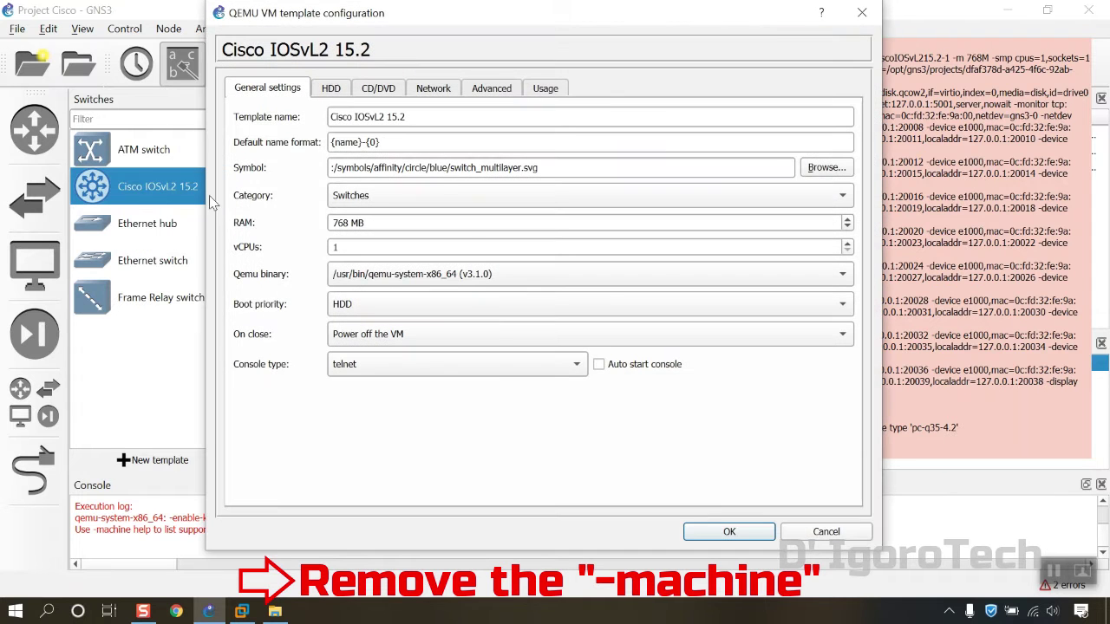
click(476, 90)
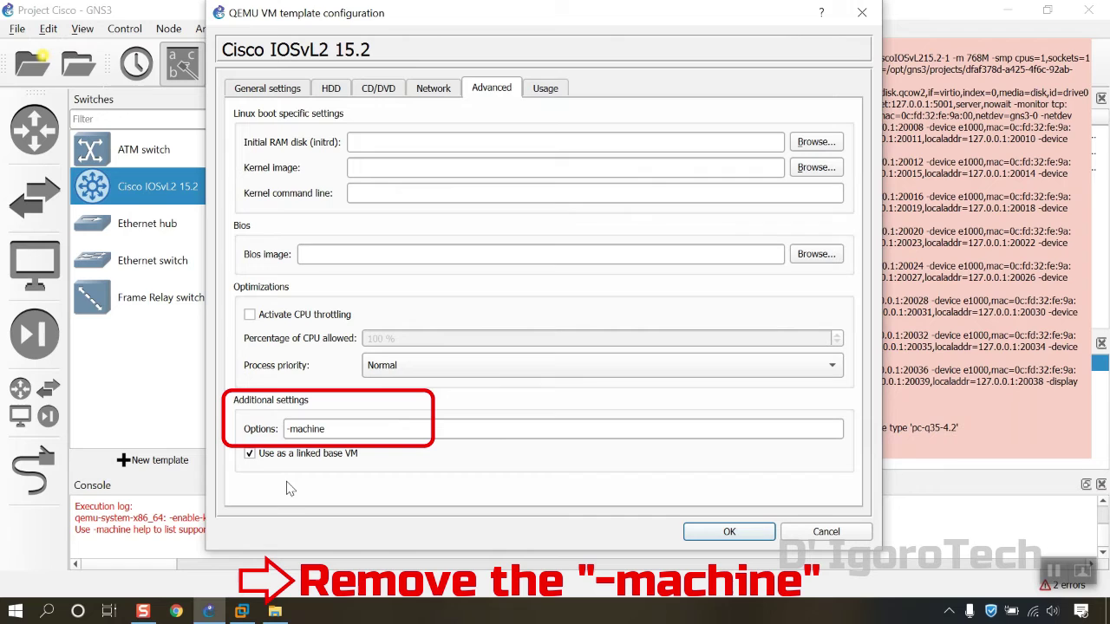
click(335, 433)
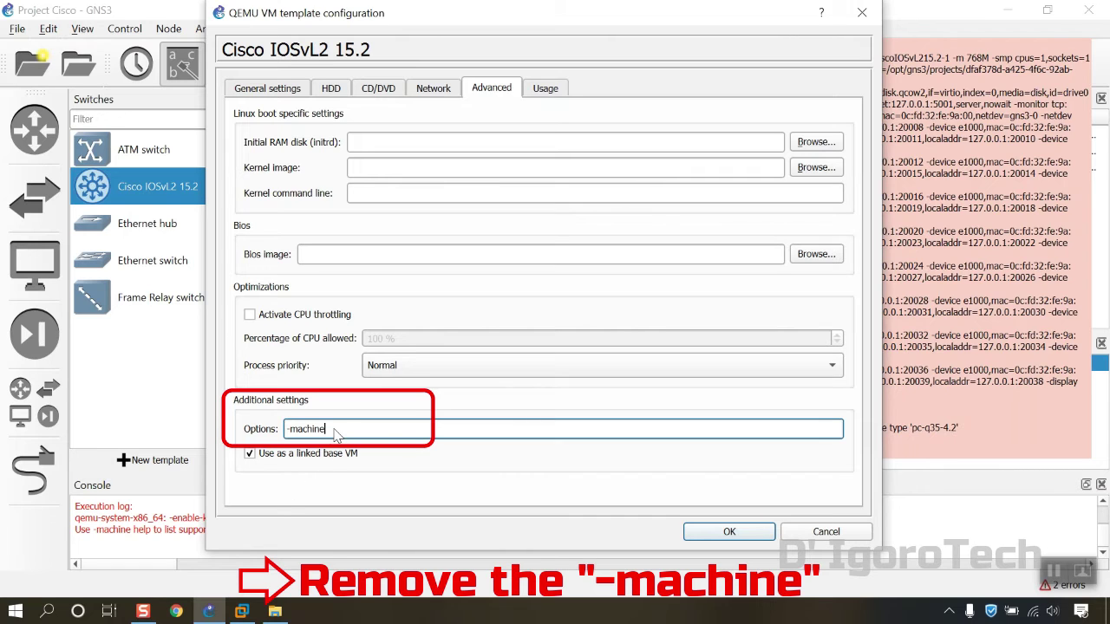
drag(337, 433, 277, 433)
key(BackSpace)
- Save the emptied template options and retry starting the switch node
click(712, 535)
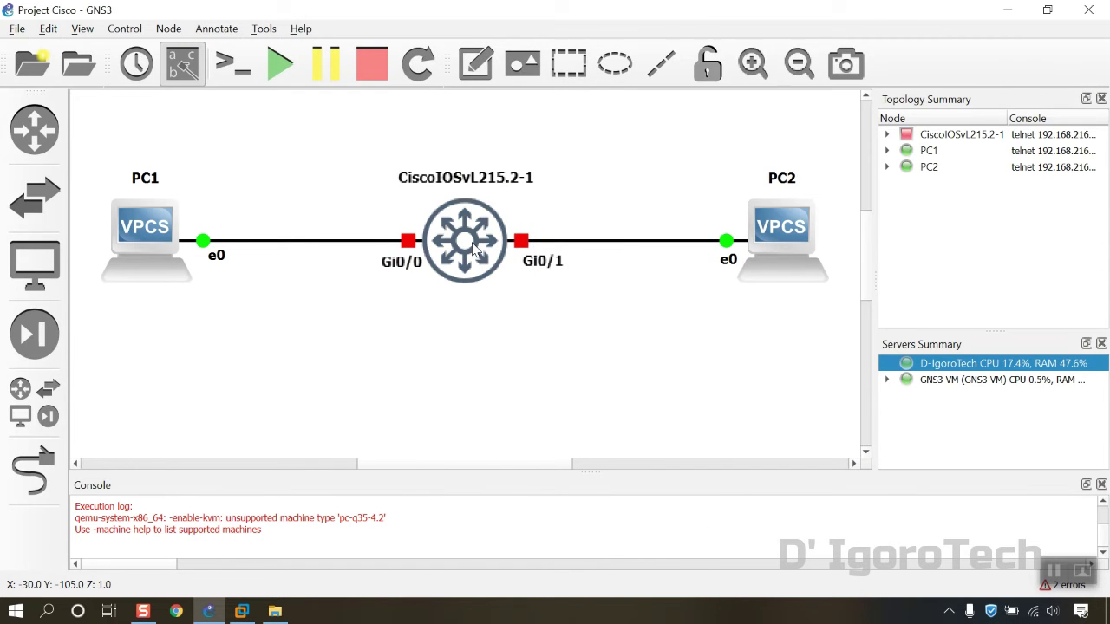
right_click(449, 249)
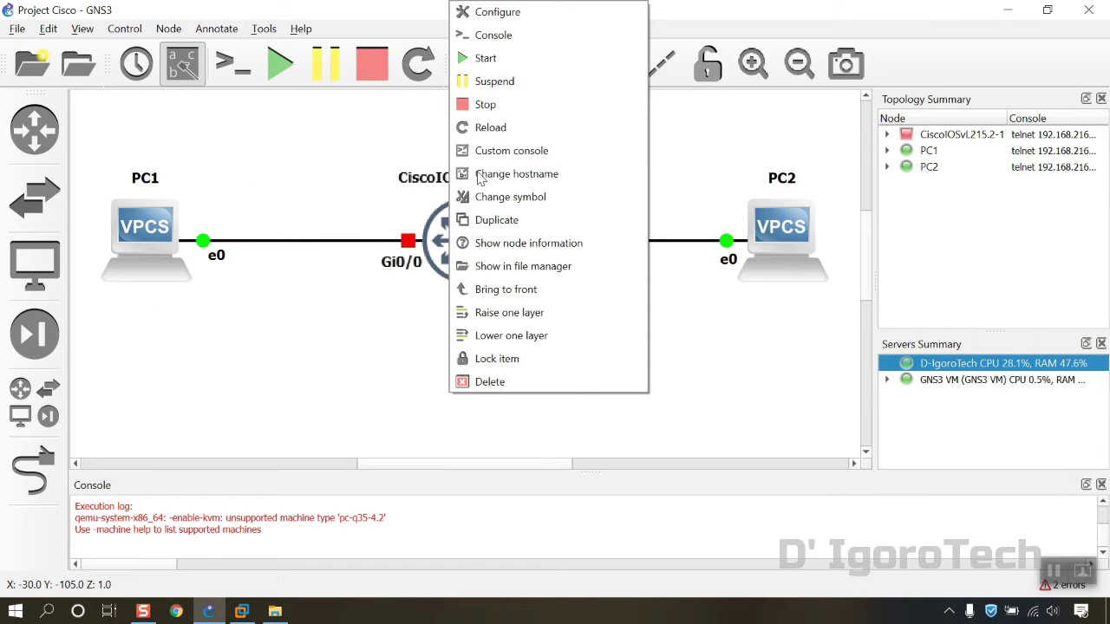
click(494, 70)
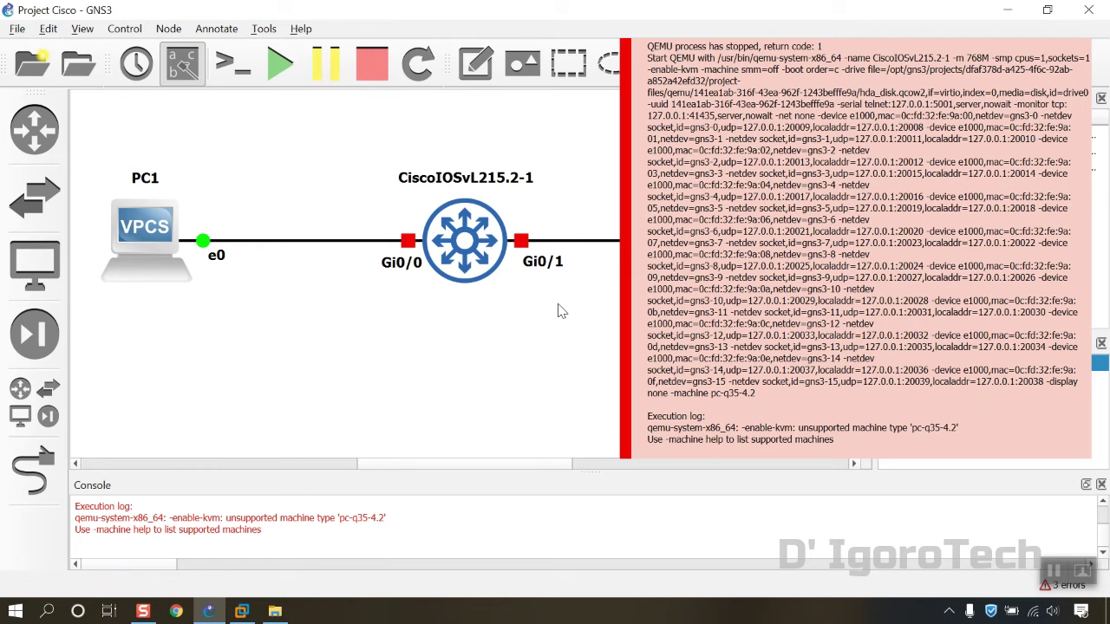
click(1052, 570)
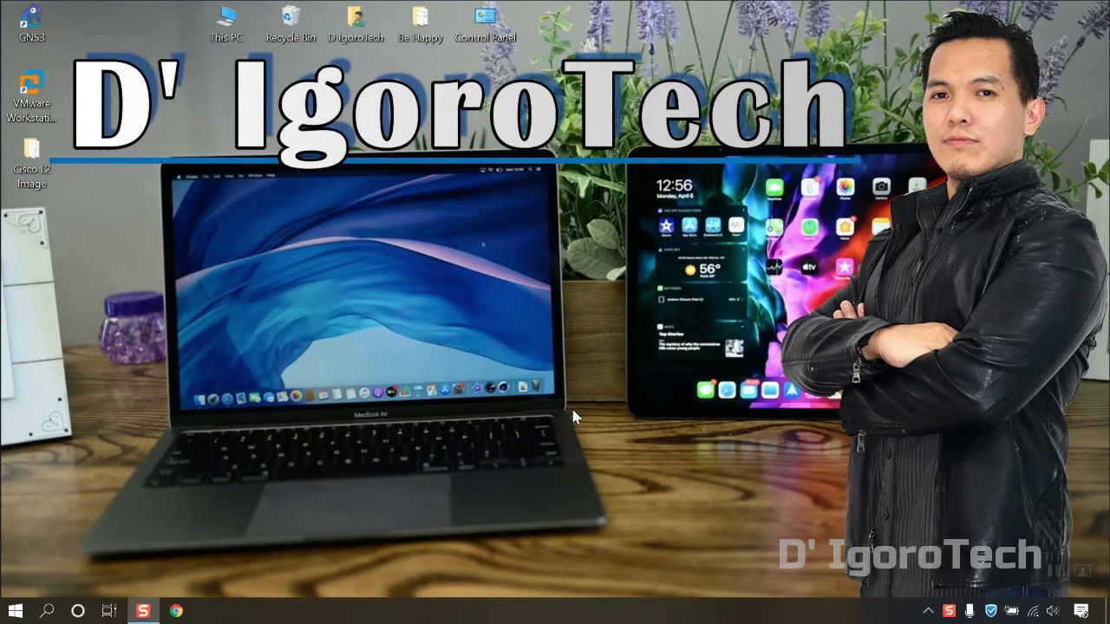
- Restart the Windows computer from the Start menu power options
click(14, 611)
click(22, 578)
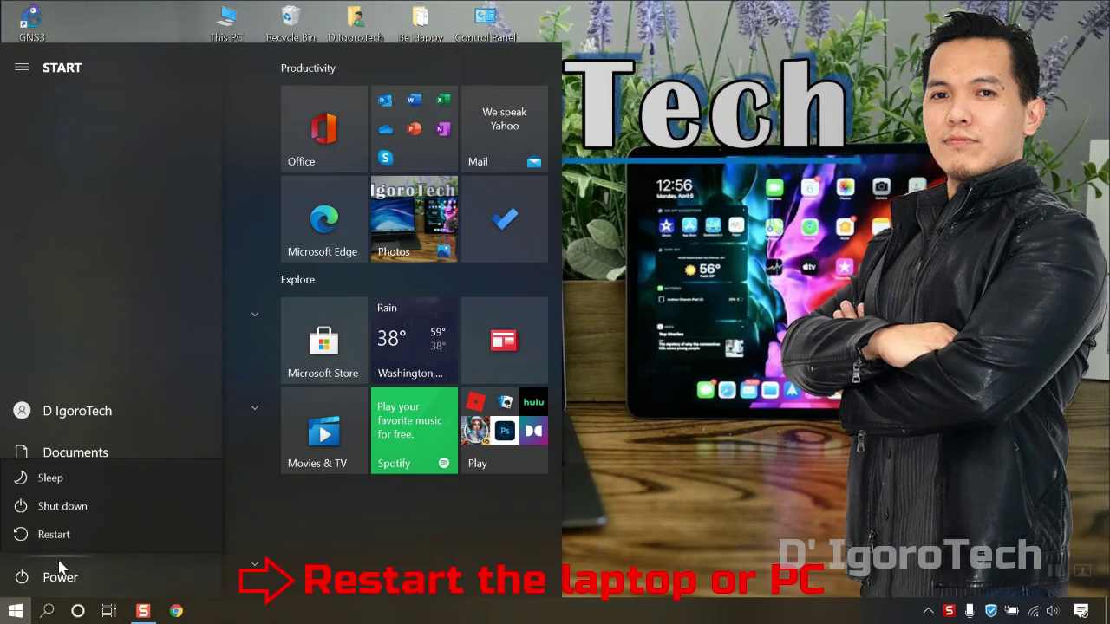
click(144, 547)
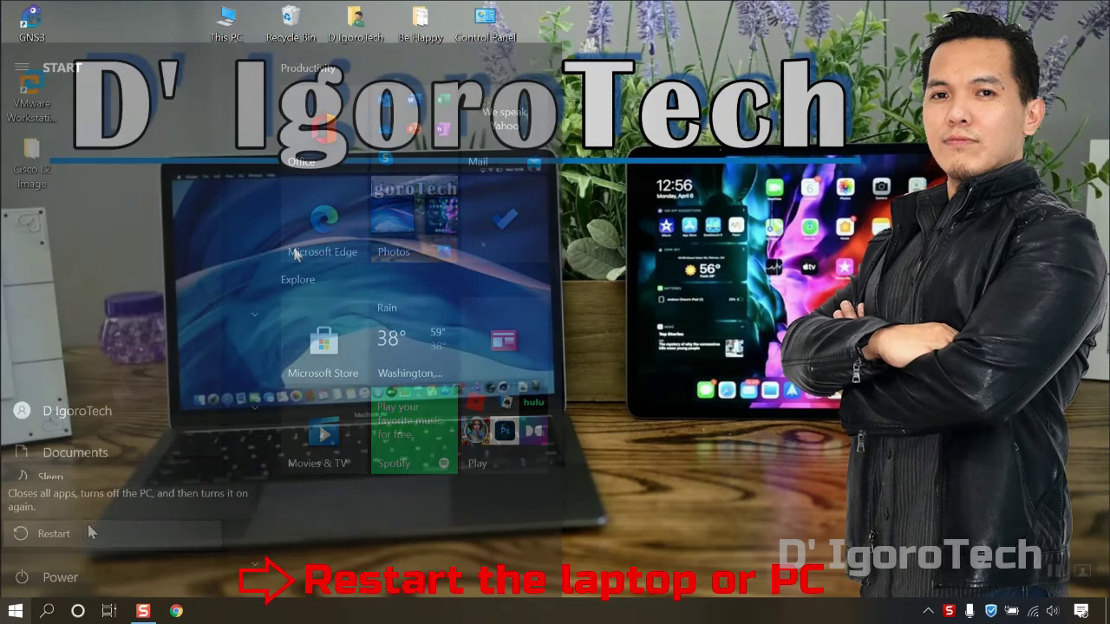
- After the reboot, refresh the desktop and launch GNS3 from its desktop icon
right_click(295, 254)
click(316, 297)
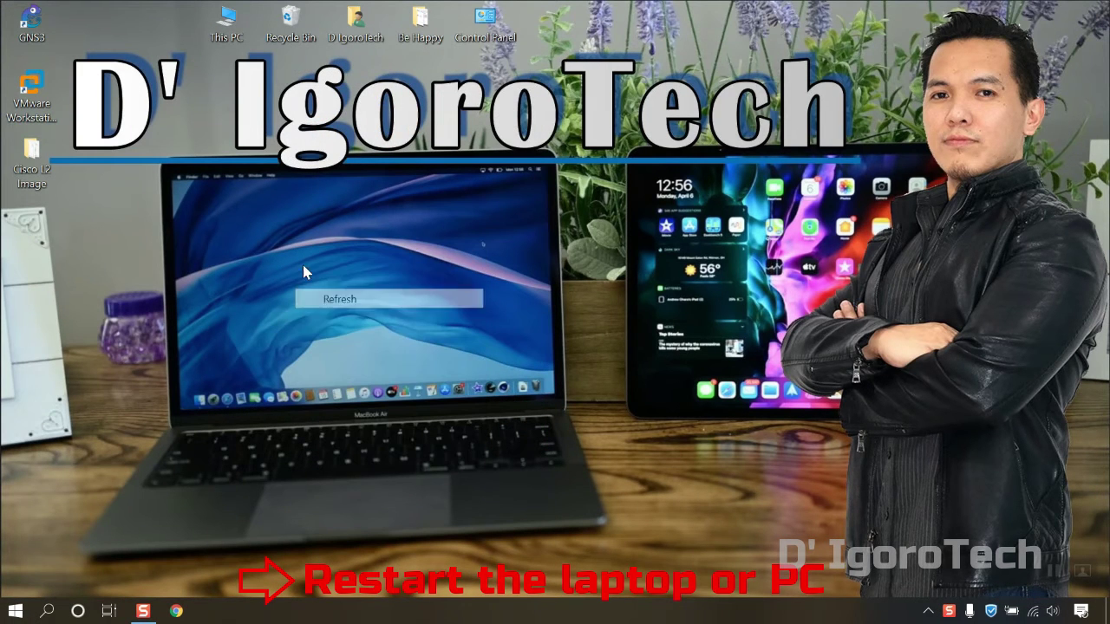
double_click(44, 32)
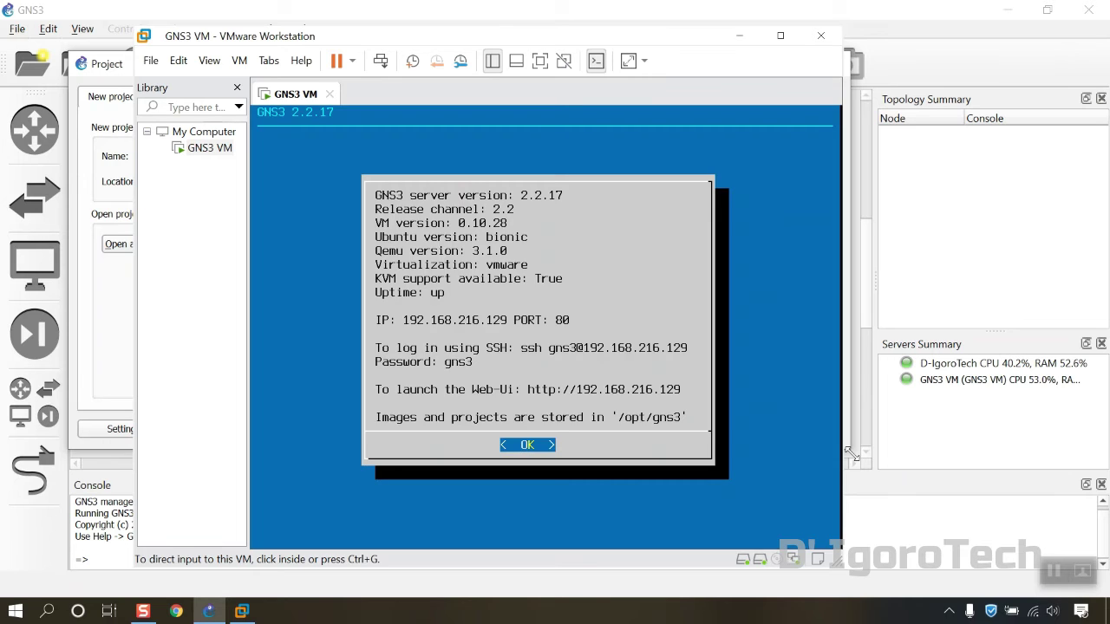
- Reopen Project Cisco.gns3 from recent projects and start all three nodes
click(738, 36)
click(269, 252)
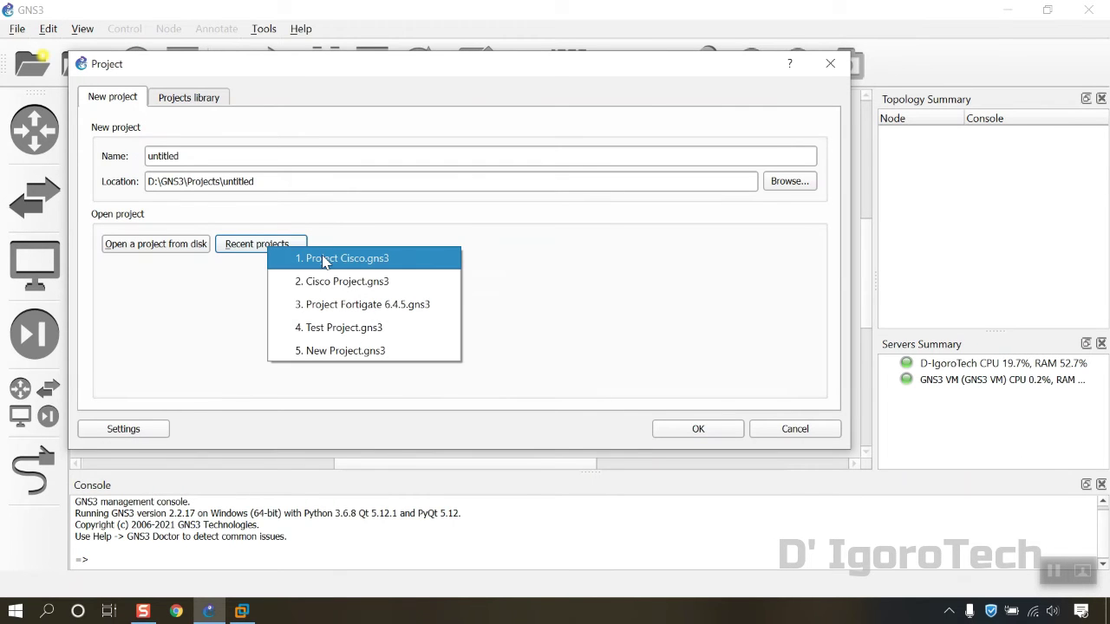
click(312, 258)
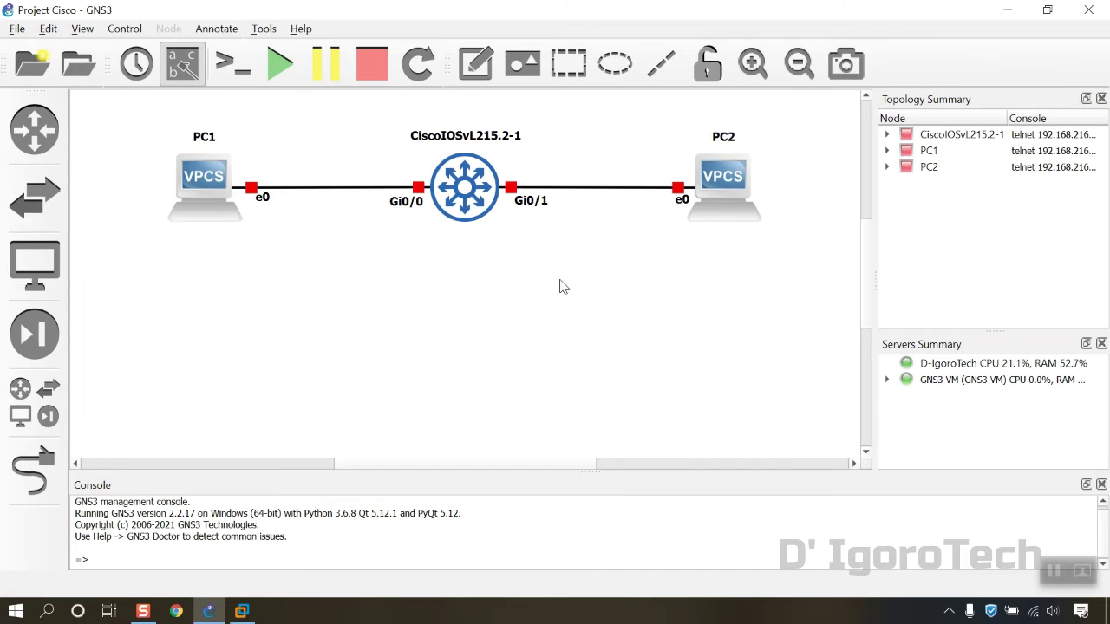
click(289, 74)
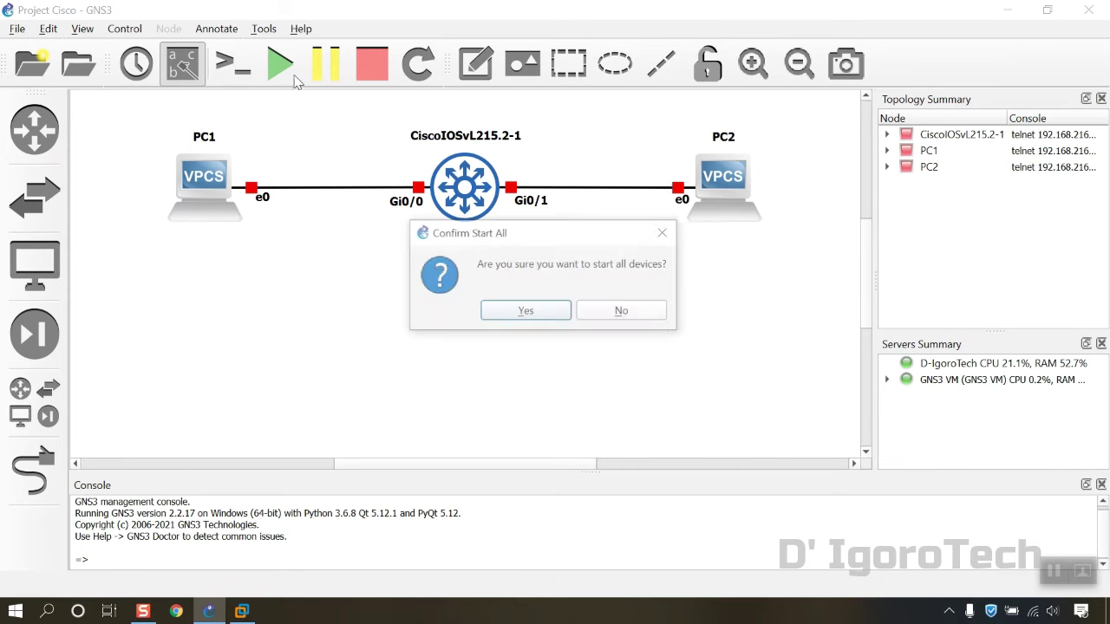
click(526, 312)
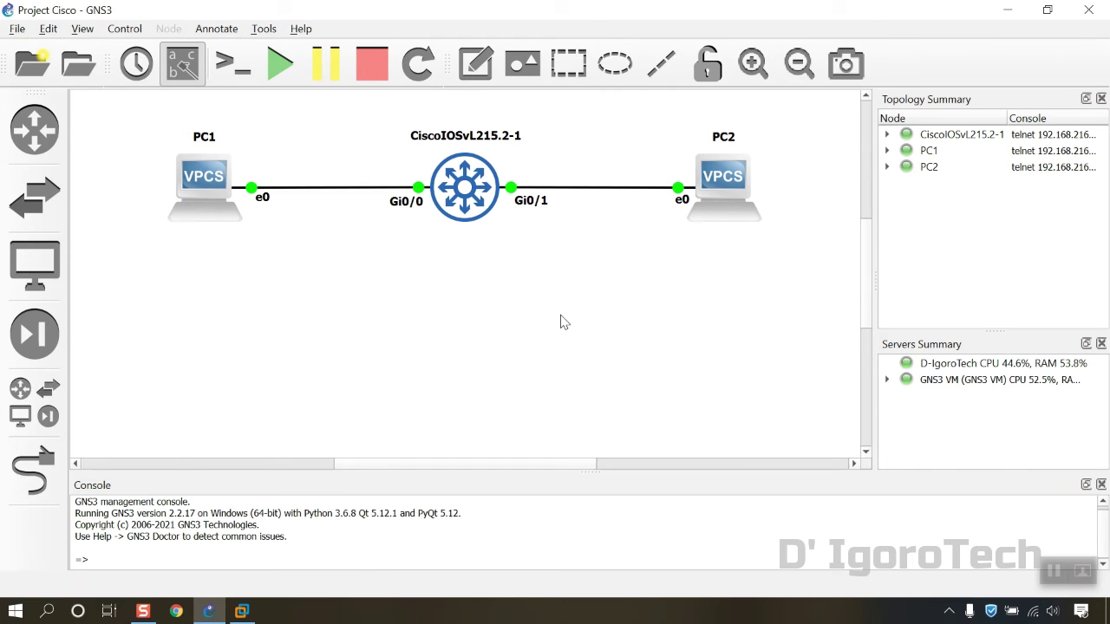
click(234, 67)
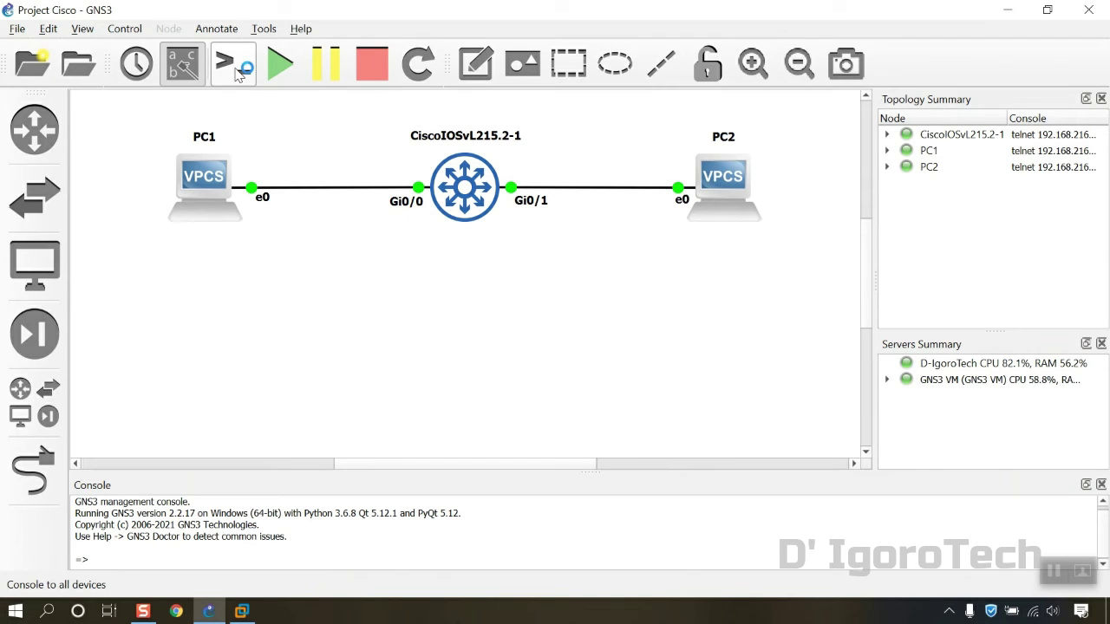